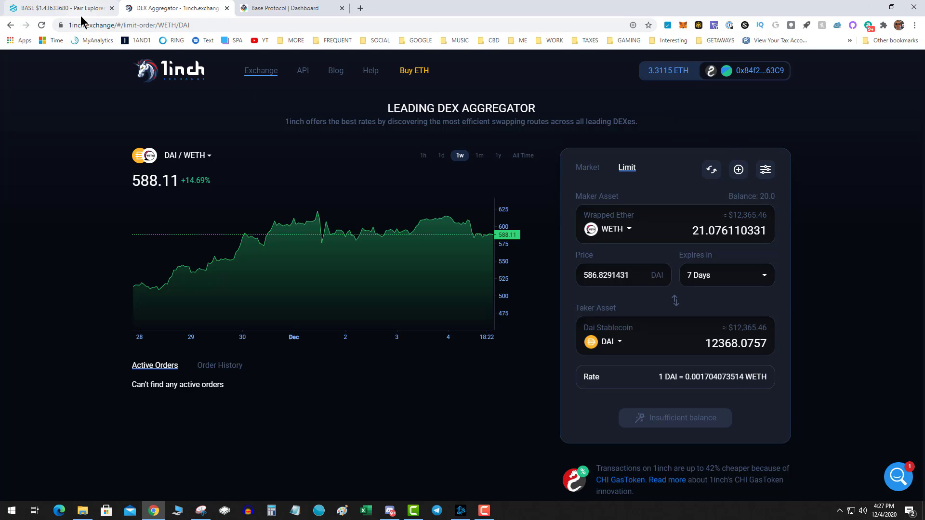
# Review BASE's multi-day price chart on DEXTools (about $1.43), then return to the Base Protocol dashboard.
pyautogui.click(282, 8)
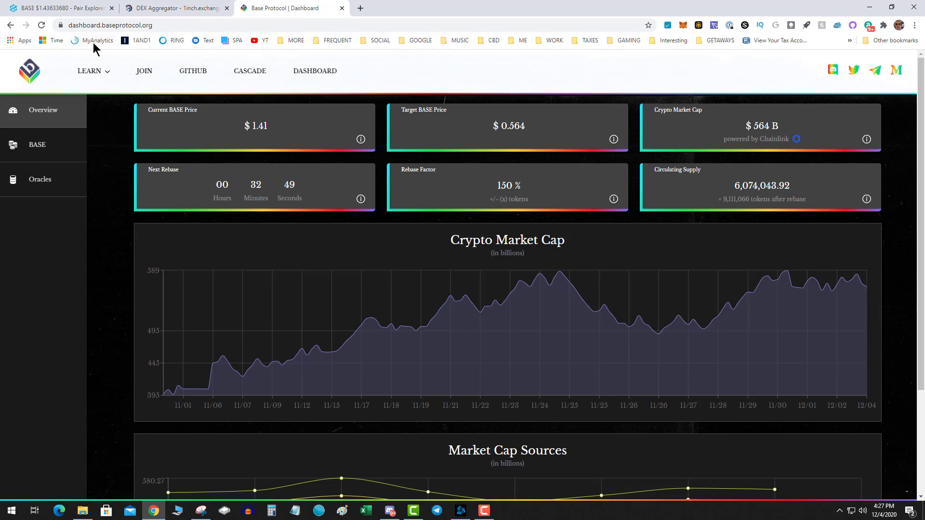
pyautogui.click(67, 8)
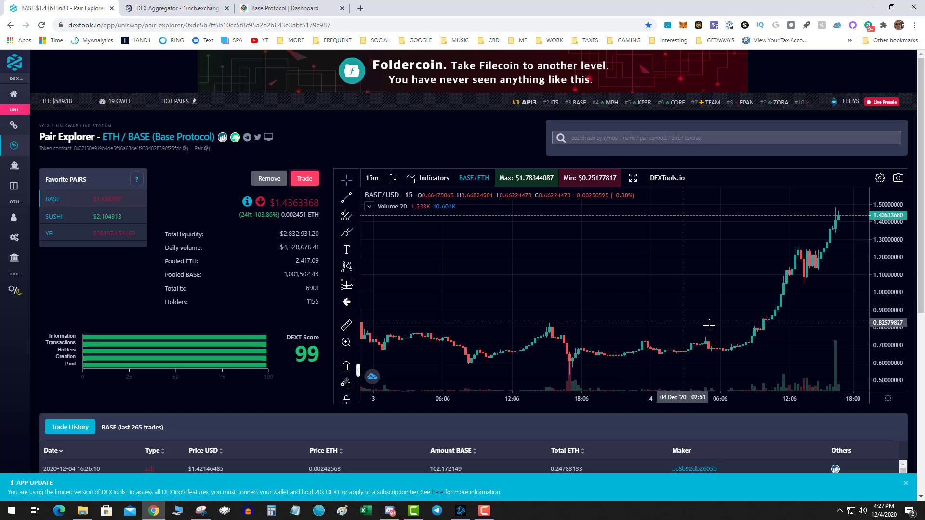
pyautogui.scroll(-3, 705, 326)
pyautogui.scroll(-3, 694, 329)
pyautogui.scroll(-3, 679, 334)
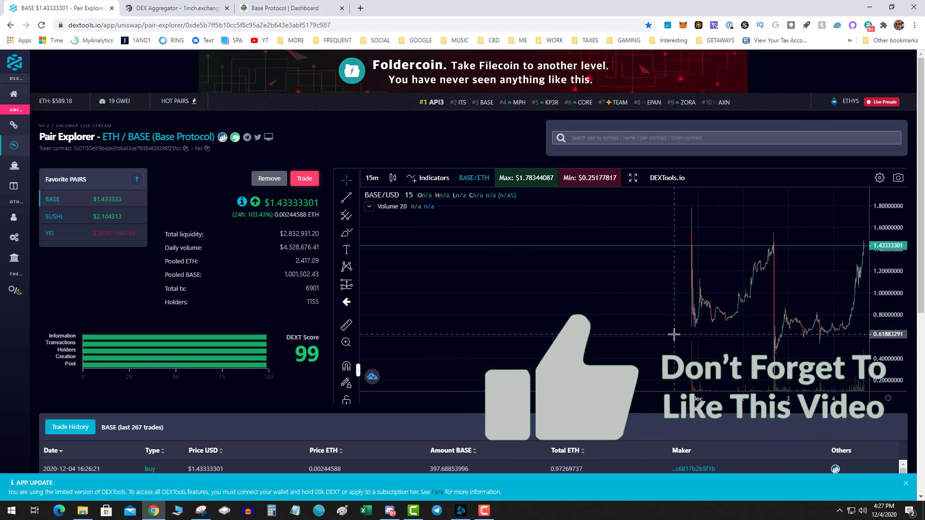
pyautogui.scroll(3, 674, 334)
pyautogui.scroll(3, 626, 294)
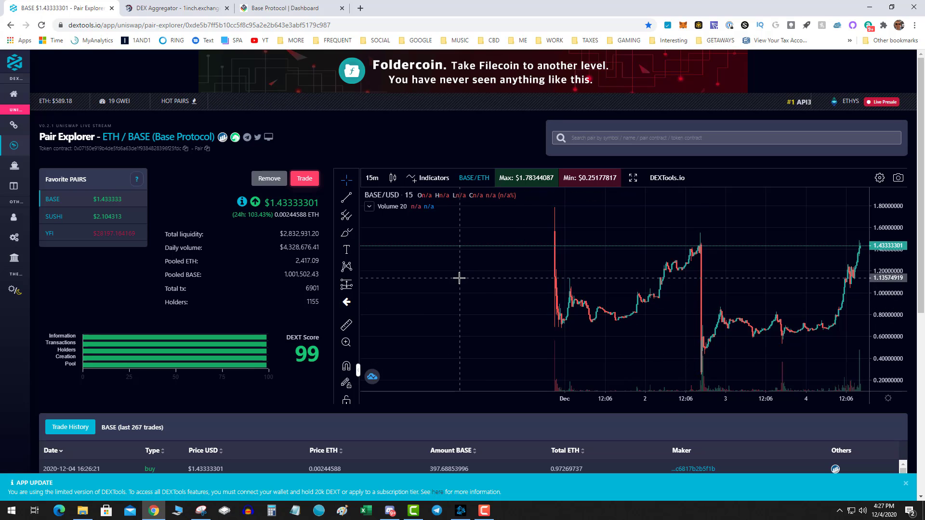
pyautogui.click(291, 8)
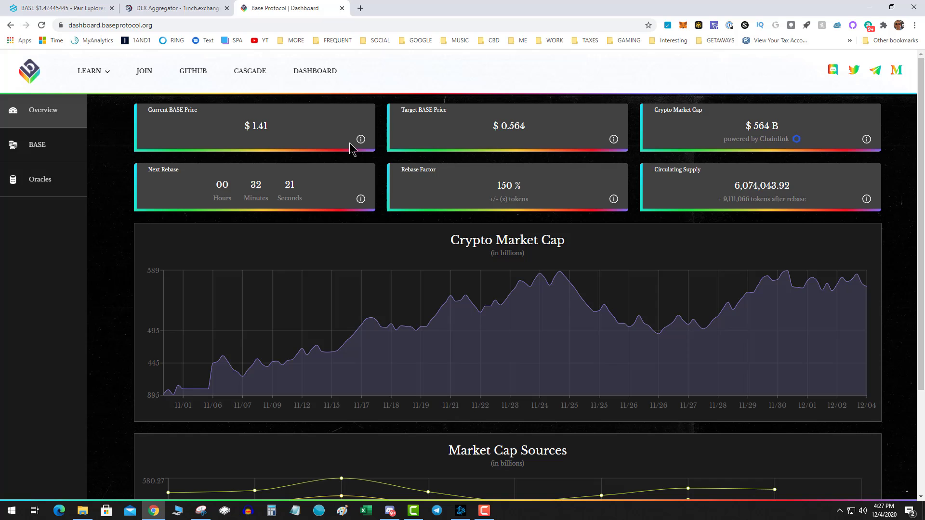
# Replace DAI with BASE as the token to receive by searching its pasted contract address.
pyautogui.click(172, 11)
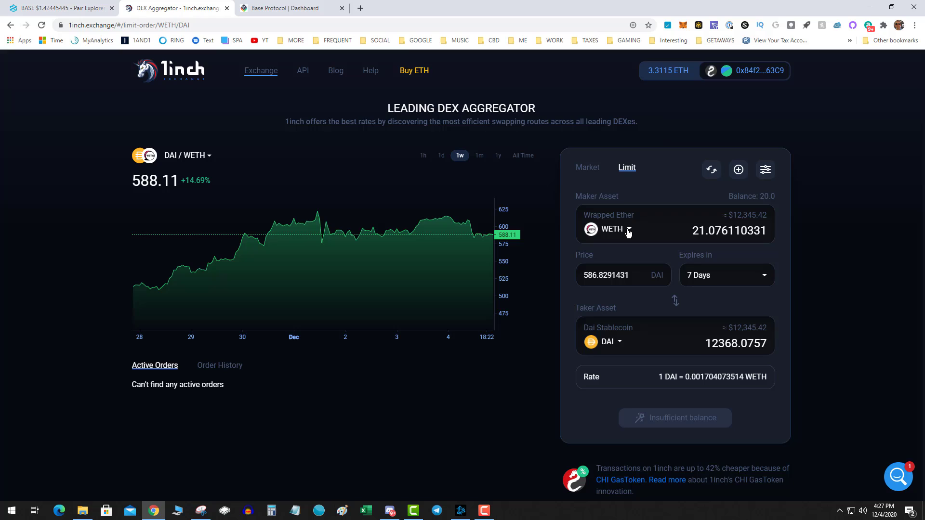
pyautogui.click(619, 342)
pyautogui.click(629, 374)
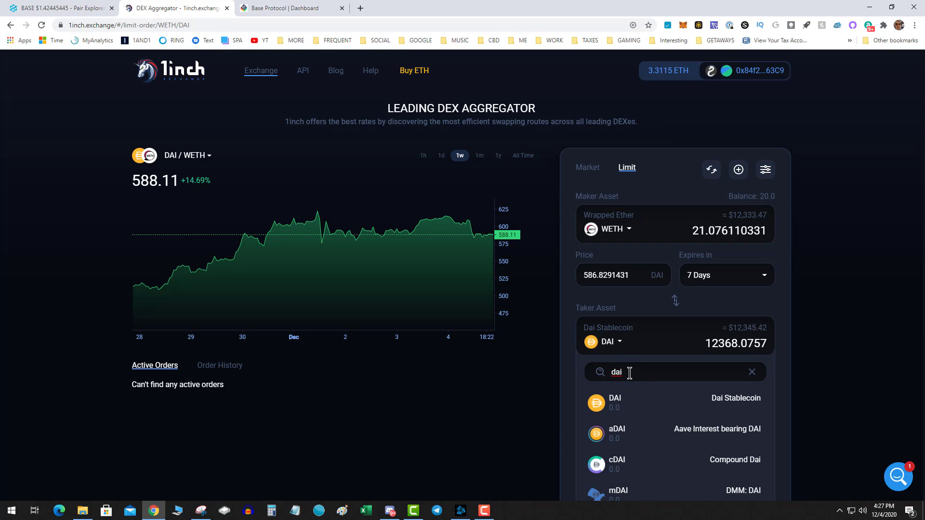
pyautogui.press('BackSpace')
pyautogui.press('BackSpace')
pyautogui.hotkey('ctrl', 'v')
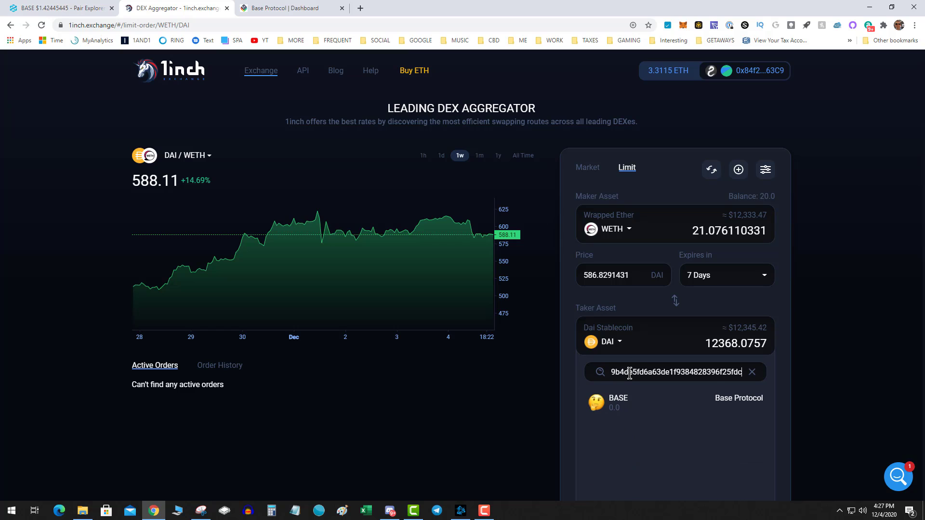
pyautogui.click(627, 400)
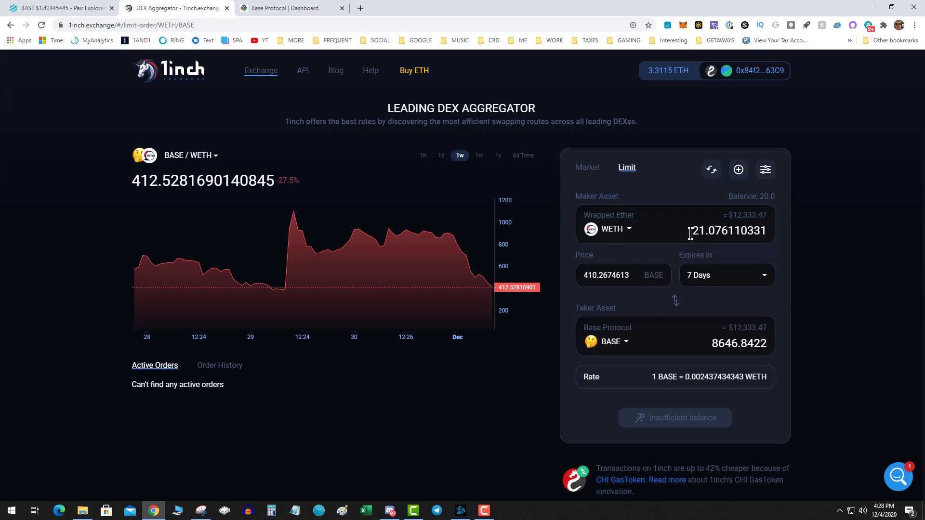
# Set the offered WETH amount to 1, giving a price of about 410.2674 BASE.
pyautogui.moveTo(693, 231); pyautogui.dragTo(813, 231)
pyautogui.write('1')
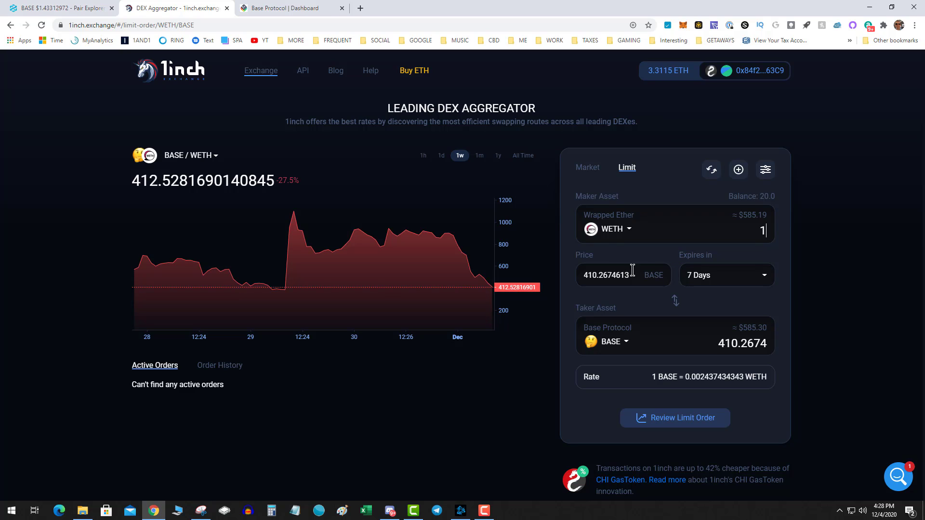
pyautogui.moveTo(634, 273); pyautogui.dragTo(579, 260)
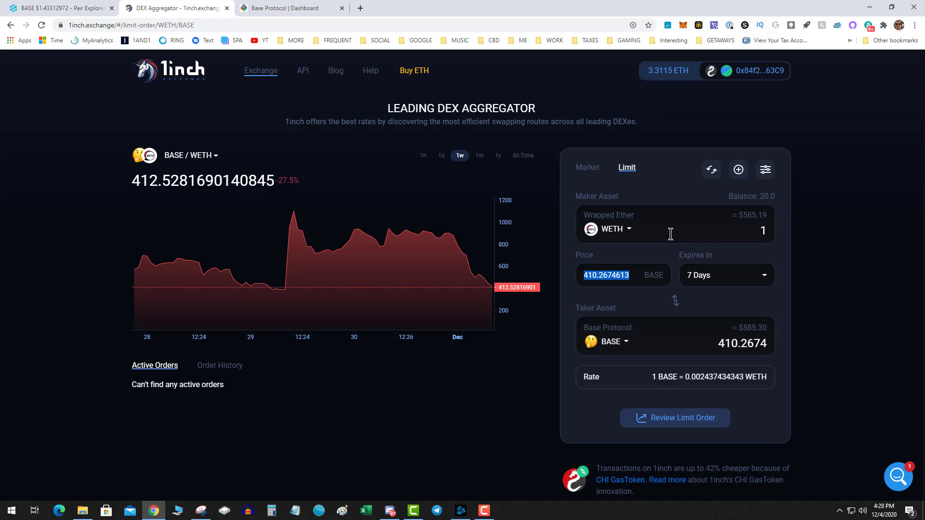
pyautogui.click(628, 169)
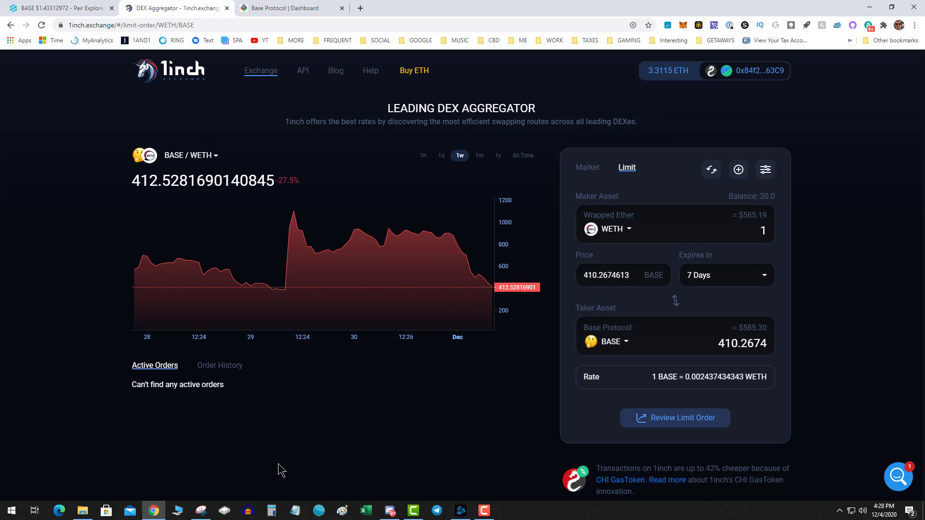
# Compute 585 ÷ 0.35 in Windows Calculator, getting about 1,671.43.
pyautogui.click(271, 511)
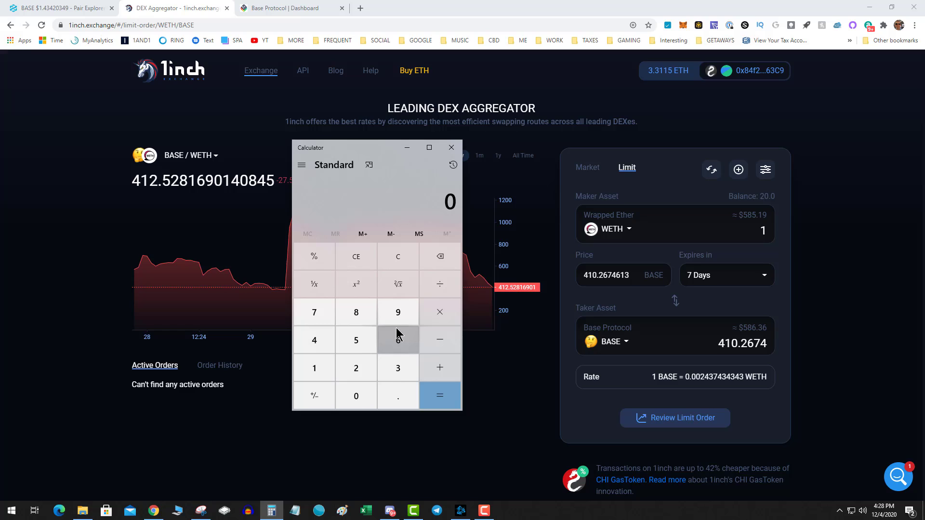
pyautogui.click(356, 340)
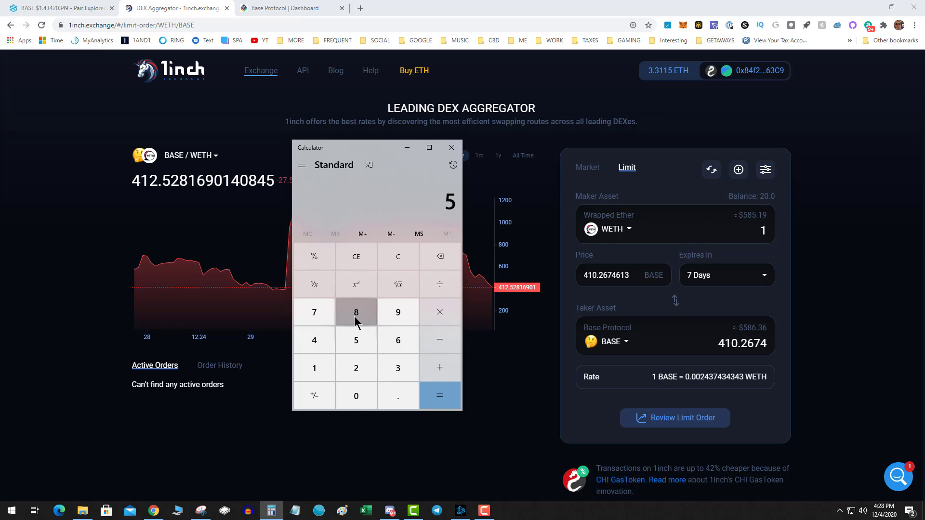
pyautogui.click(356, 313)
pyautogui.click(356, 340)
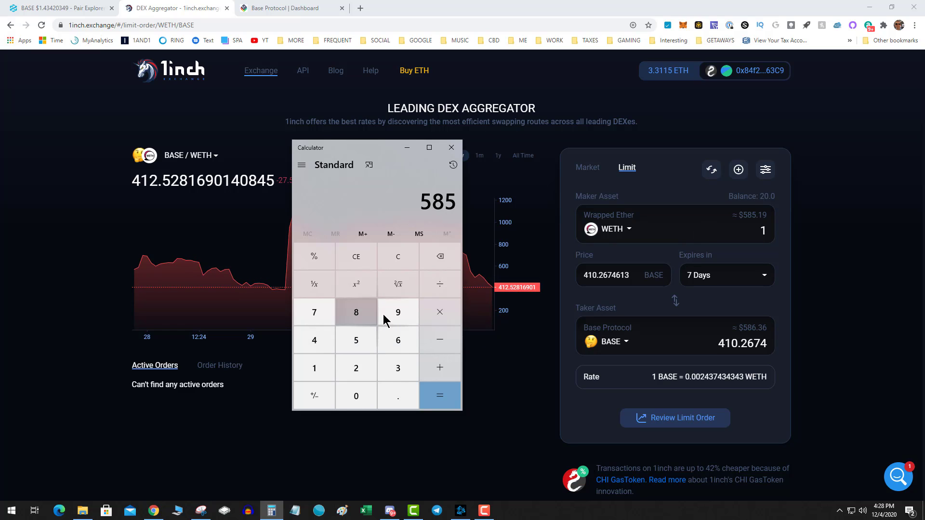
pyautogui.click(439, 284)
pyautogui.click(398, 395)
pyautogui.click(381, 367)
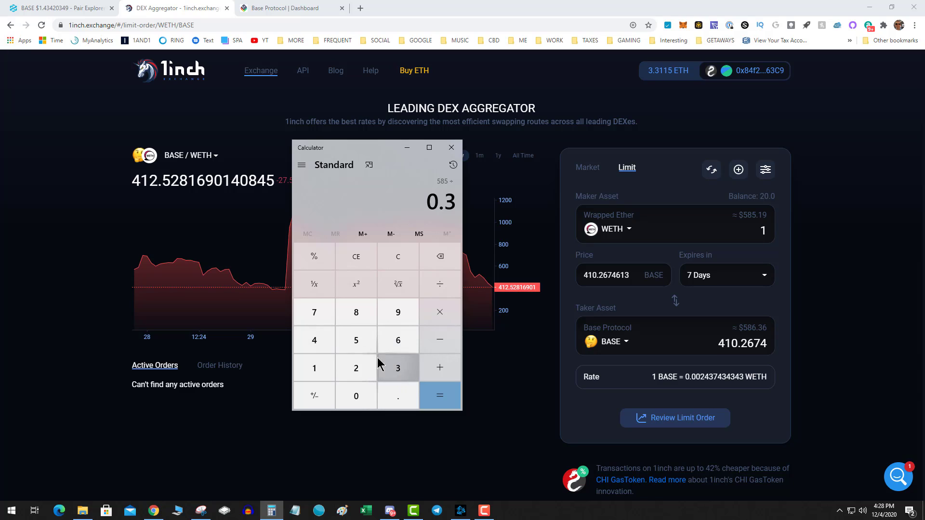
pyautogui.click(356, 340)
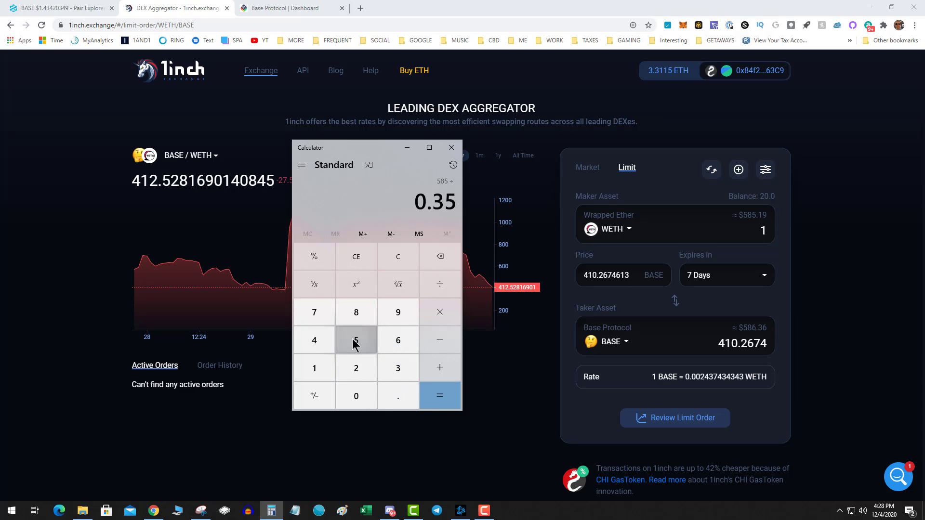
pyautogui.click(439, 396)
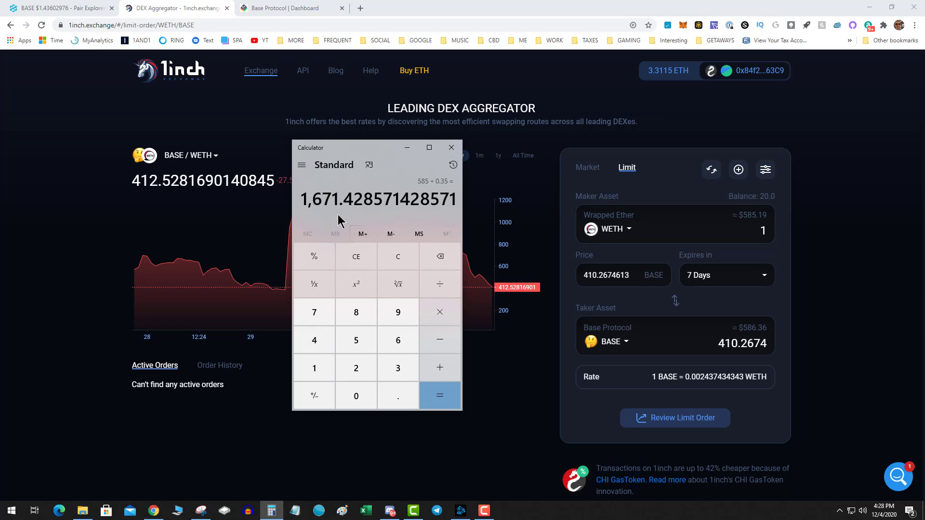
# Set the order price to 1671, checking in Calculator that 1,671.43 × 0.35 returns 585.
pyautogui.doubleClick(629, 273)
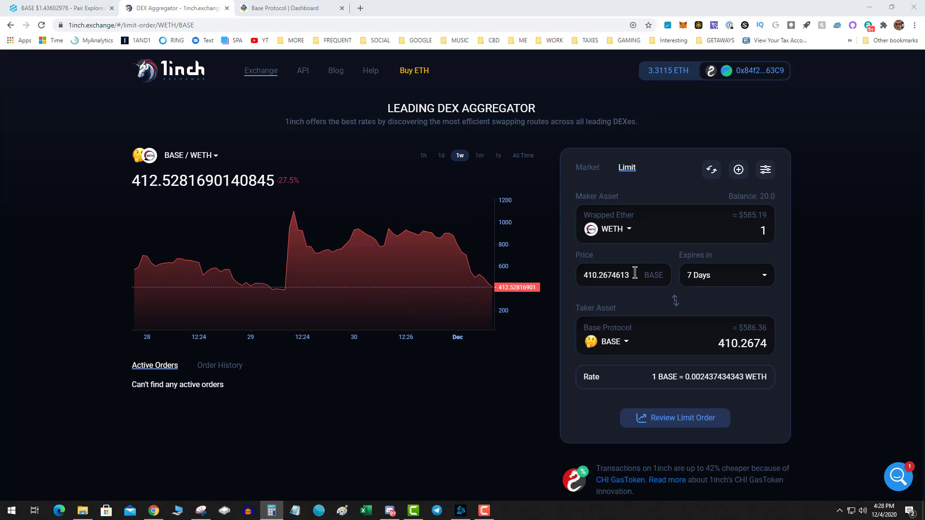
pyautogui.write('1671')
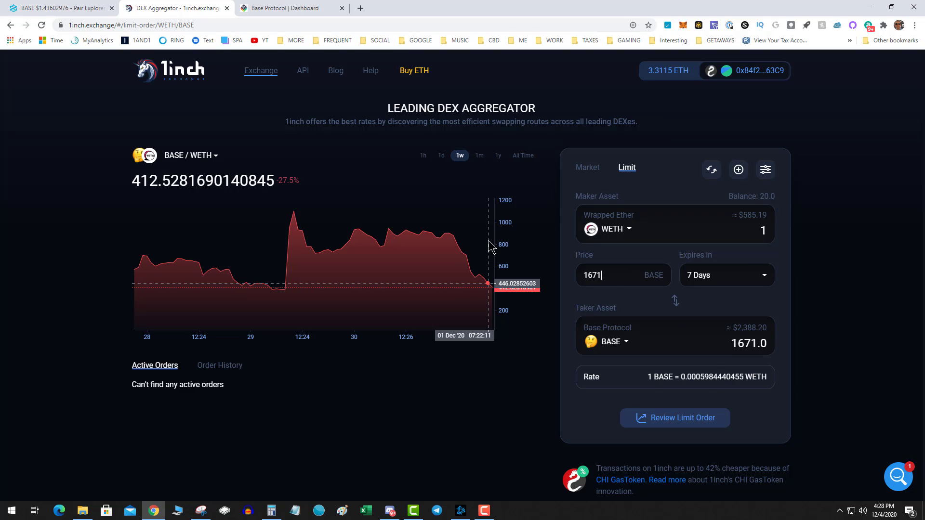
pyautogui.click(272, 511)
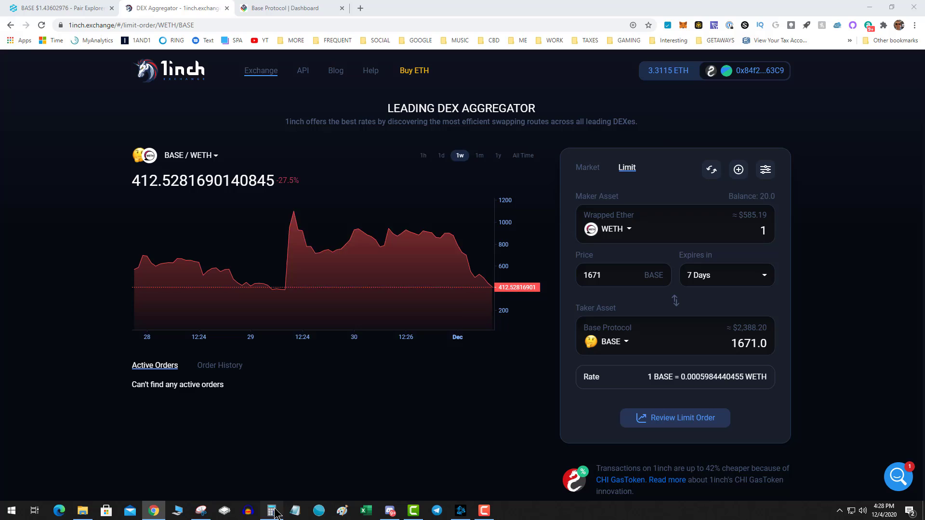
pyautogui.click(434, 321)
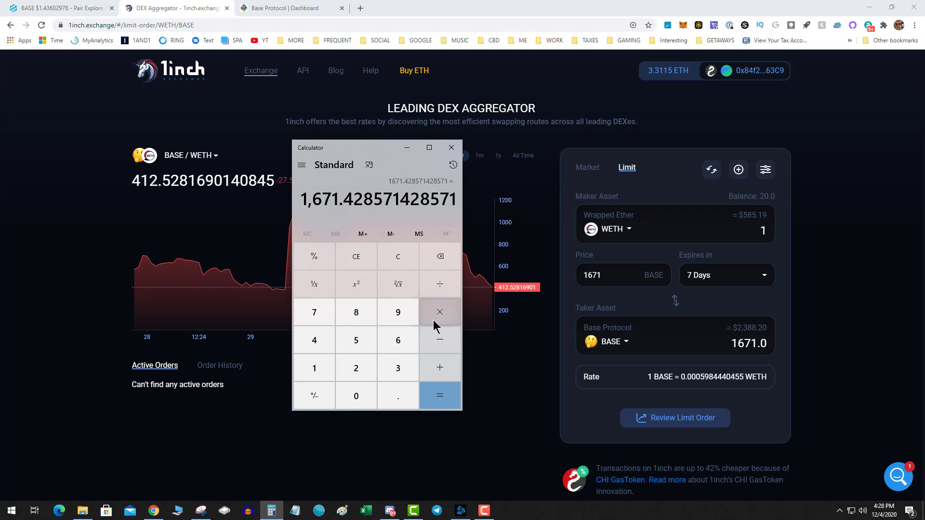
pyautogui.click(398, 396)
pyautogui.click(398, 368)
pyautogui.click(356, 340)
pyautogui.click(440, 396)
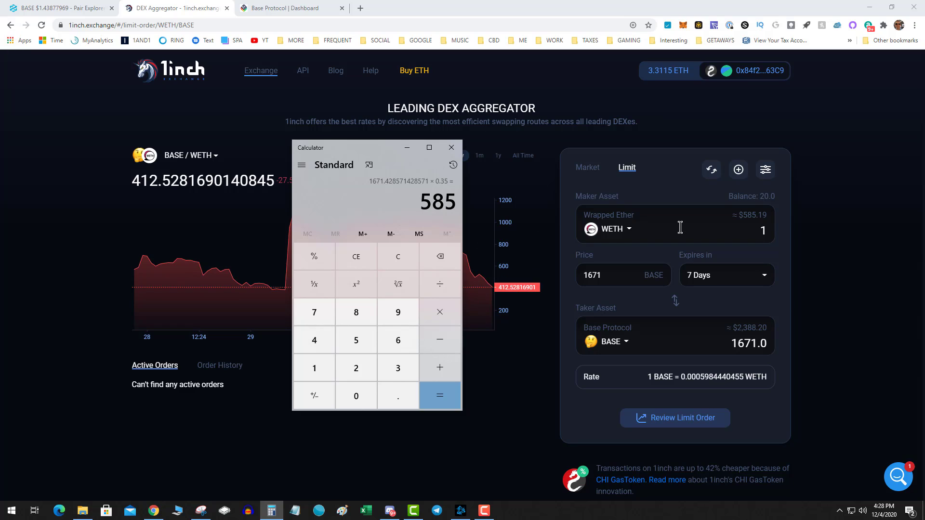
# Change the WETH amount to 20, making the order total 33,420 BASE.
pyautogui.click(763, 232)
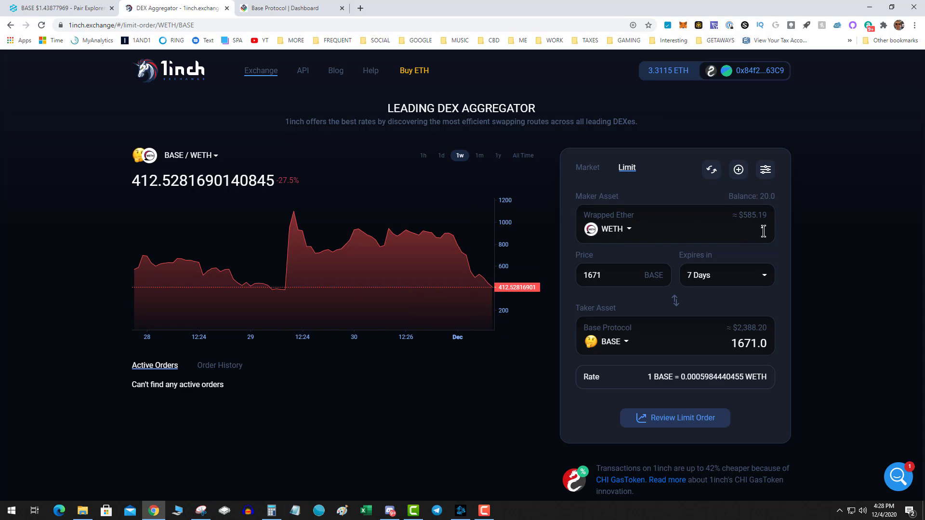
pyautogui.press('BackSpace')
pyautogui.write('20')
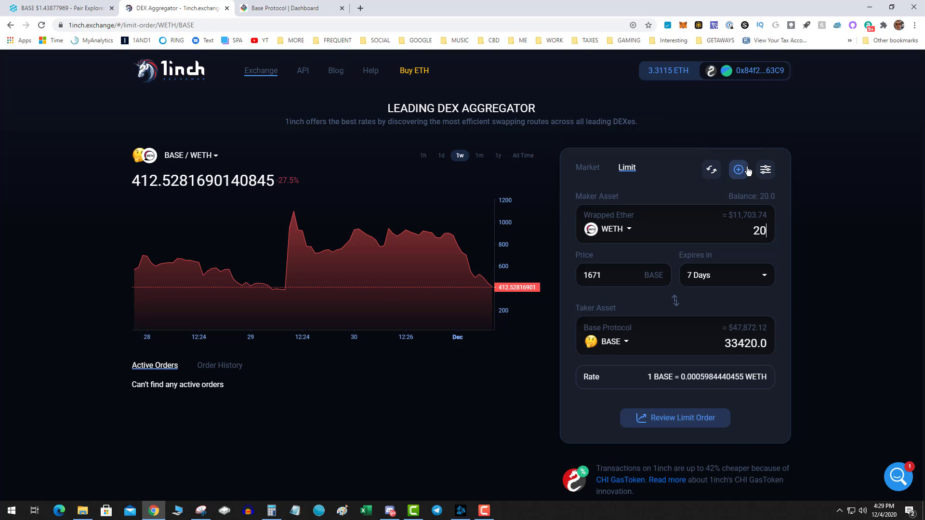
# Confirm the custom gas price reads 1000 GWEI, then switch back to the DEXTools ETH/BASE page.
pyautogui.click(765, 170)
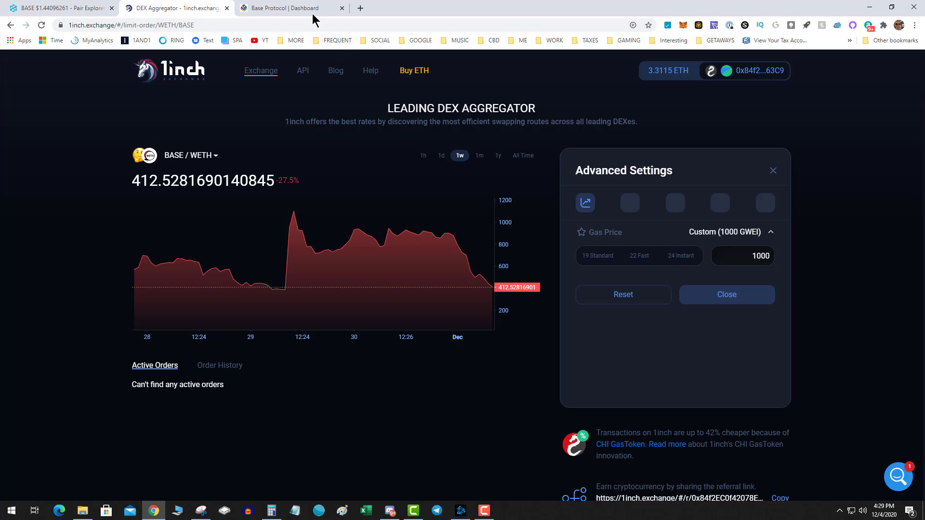
pyautogui.click(73, 8)
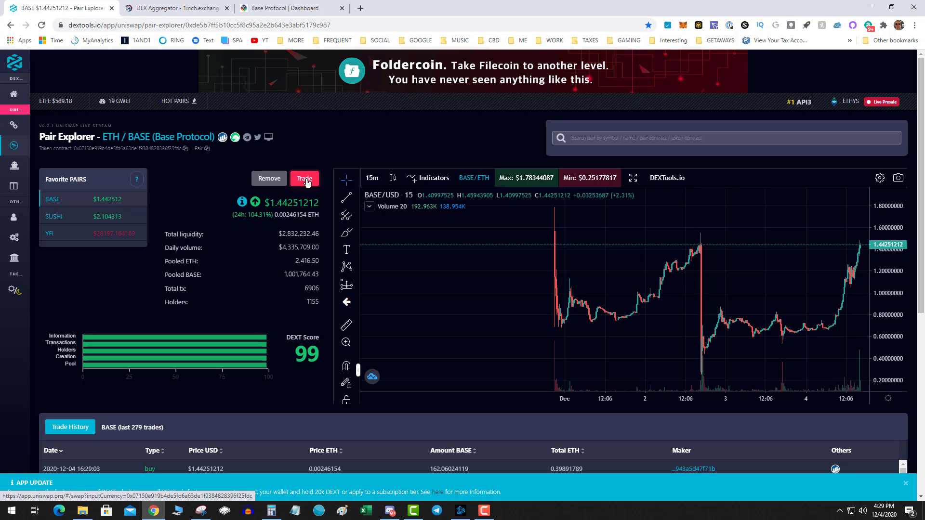
# Start a Uniswap ETH/BASE trade past the token warning and quote 1 ETH for about 406.13 BASE.
pyautogui.click(305, 179)
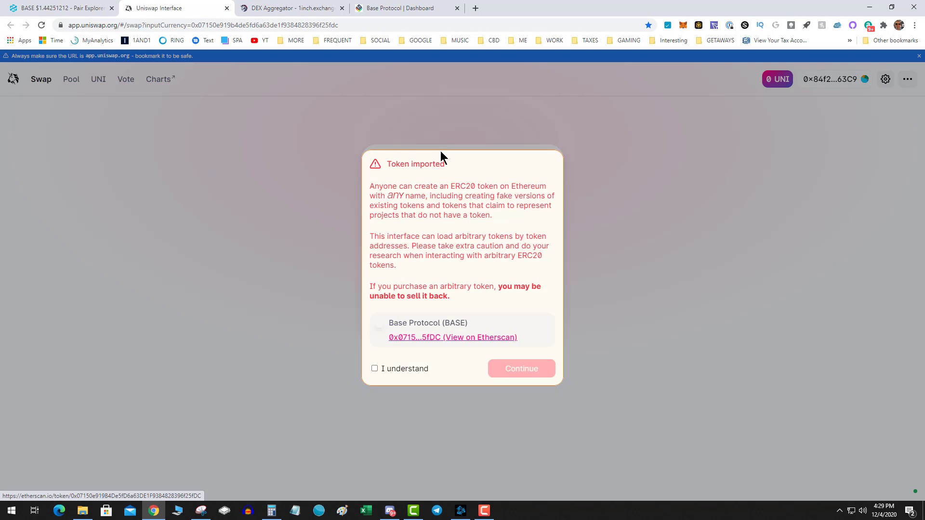
pyautogui.click(374, 369)
pyautogui.click(522, 367)
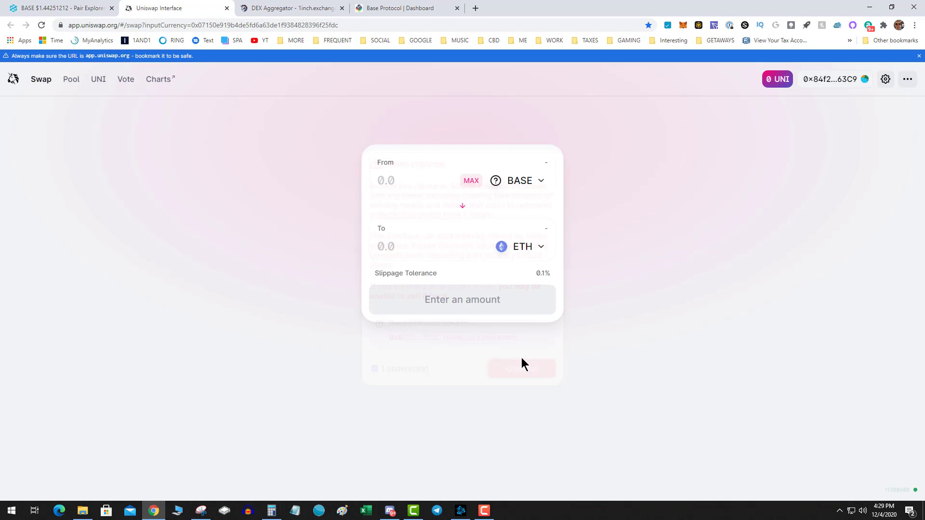
pyautogui.click(462, 206)
pyautogui.write('1')
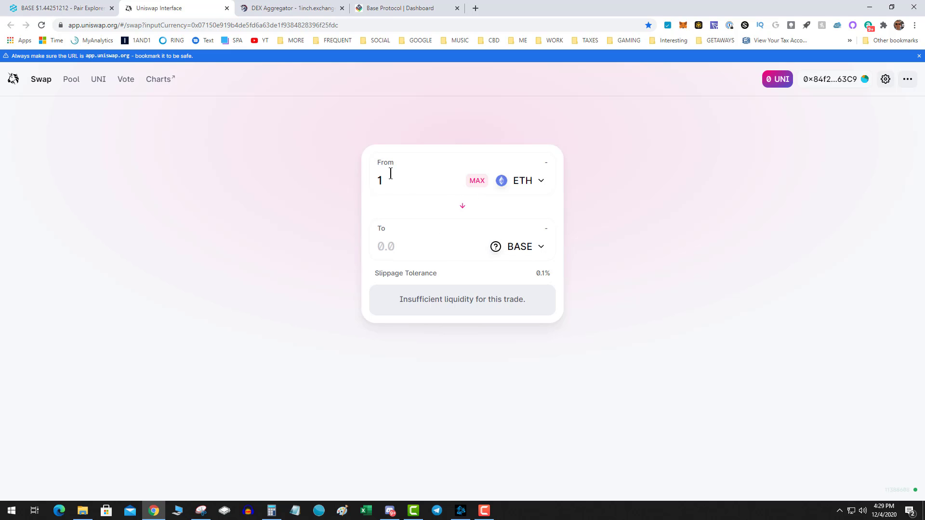
pyautogui.moveTo(391, 189); pyautogui.dragTo(355, 175)
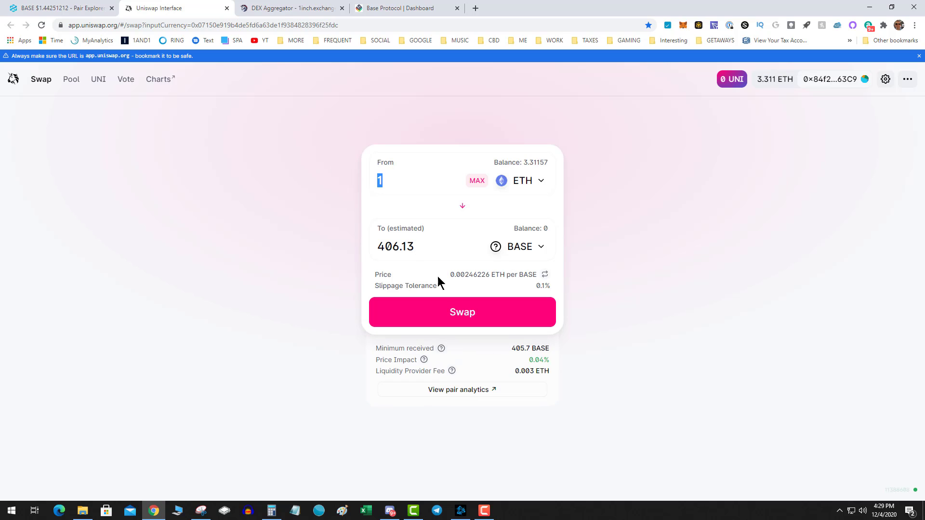
# Send the 1 ETH-for-BASE swap to MetaMask and open its advanced gas settings.
pyautogui.click(512, 322)
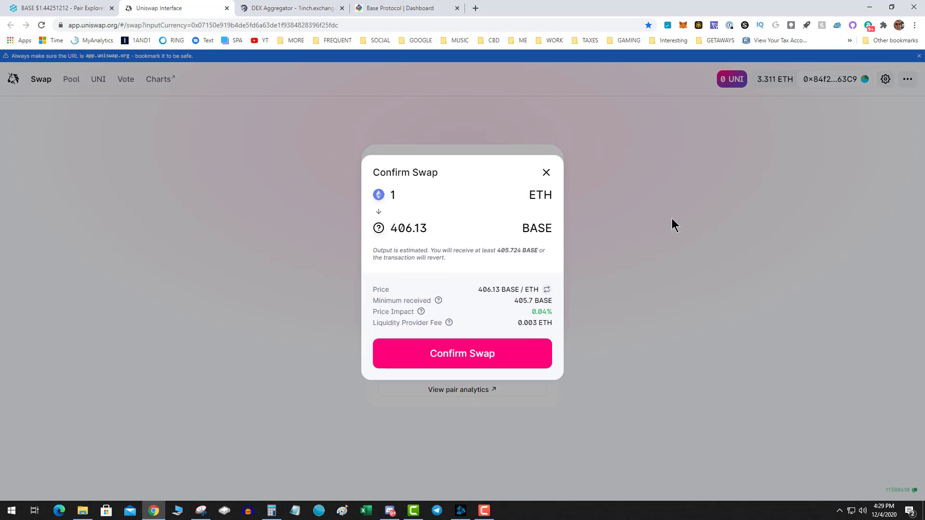
pyautogui.click(521, 347)
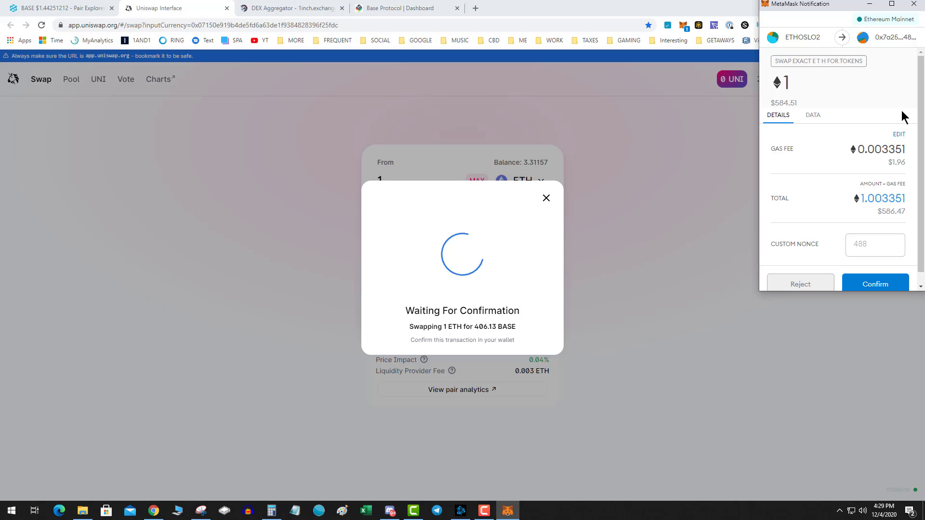
pyautogui.click(899, 135)
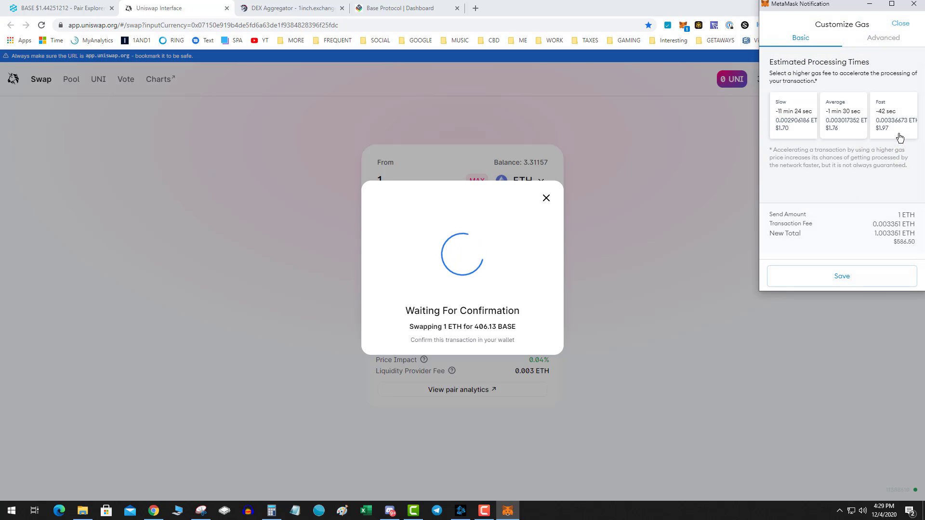
pyautogui.click(894, 44)
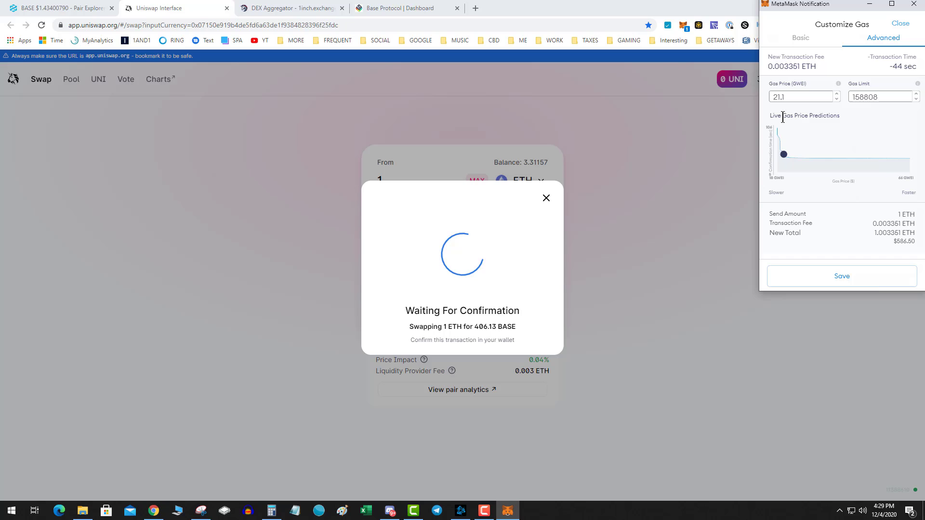
# Raise the gas price to 10 for a 0.158808 ETH fee, then reject the transaction.
pyautogui.click(793, 97)
pyautogui.moveTo(794, 98); pyautogui.dragTo(724, 75)
pyautogui.write('500')
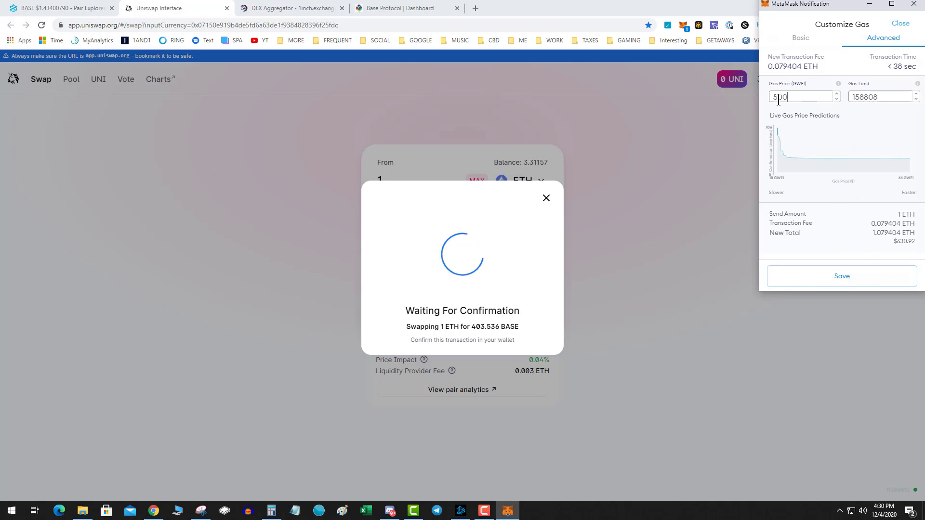
pyautogui.hotkey('ctrl', 'a')
pyautogui.write('10')
pyautogui.click(839, 276)
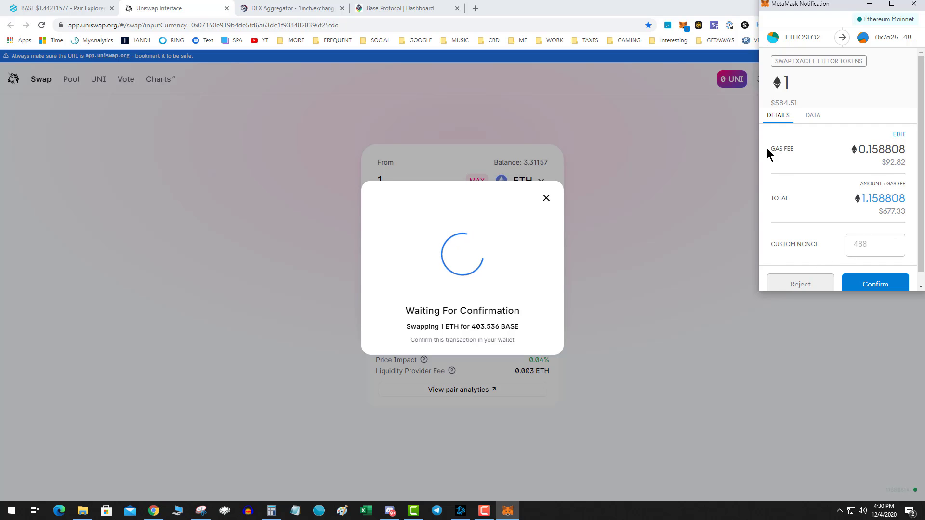
pyautogui.click(800, 283)
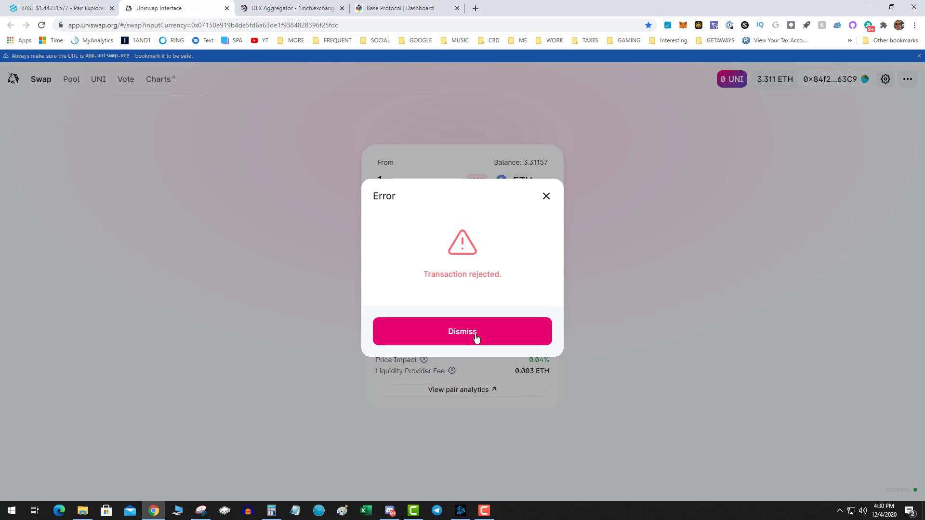
pyautogui.click(476, 337)
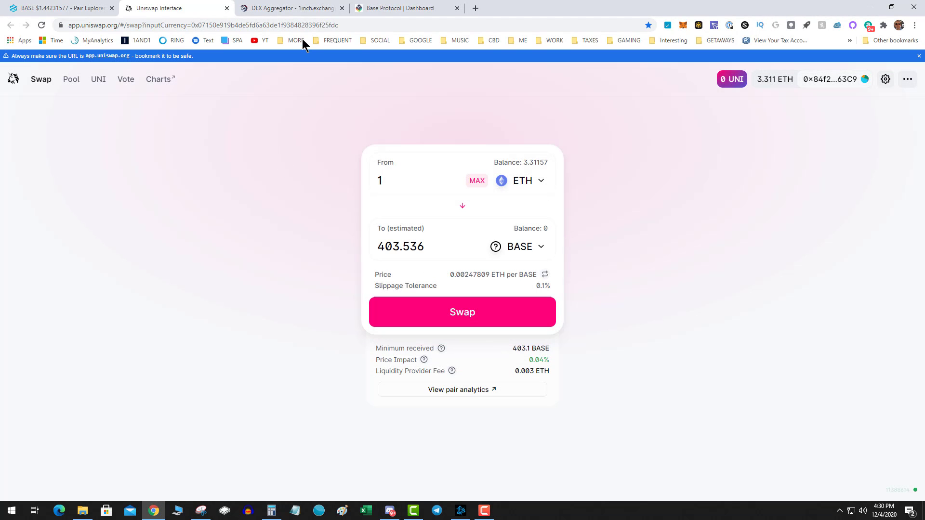
# Back on 1inch, leave the gas price at 1000 GWEI and close Advanced Settings.
pyautogui.click(298, 11)
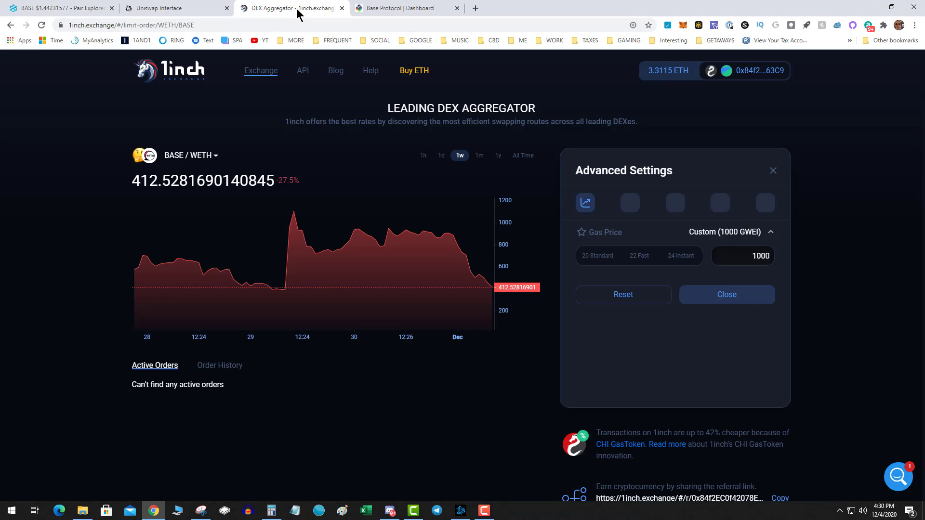
pyautogui.doubleClick(735, 257)
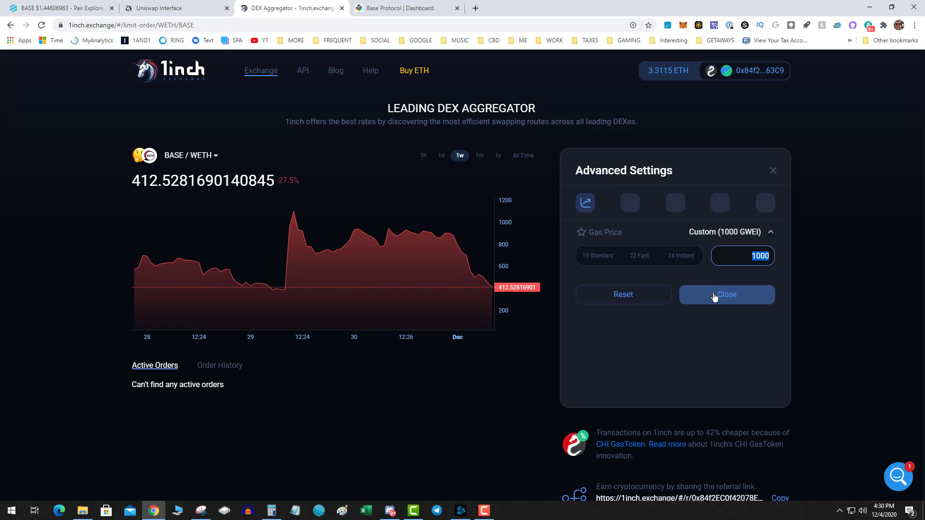
pyautogui.click(735, 301)
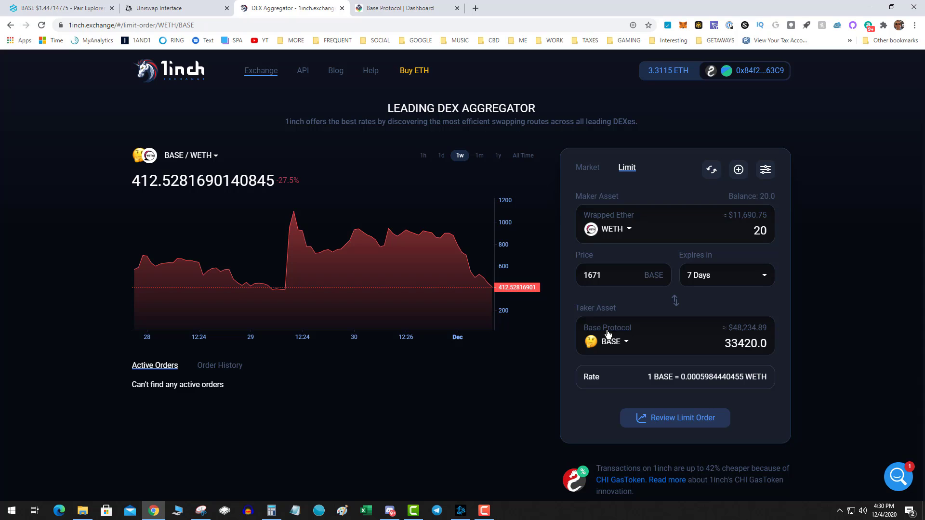
# Review, verify and sign in MetaMask the 20 WETH for 33,420 BASE limit order.
pyautogui.click(675, 423)
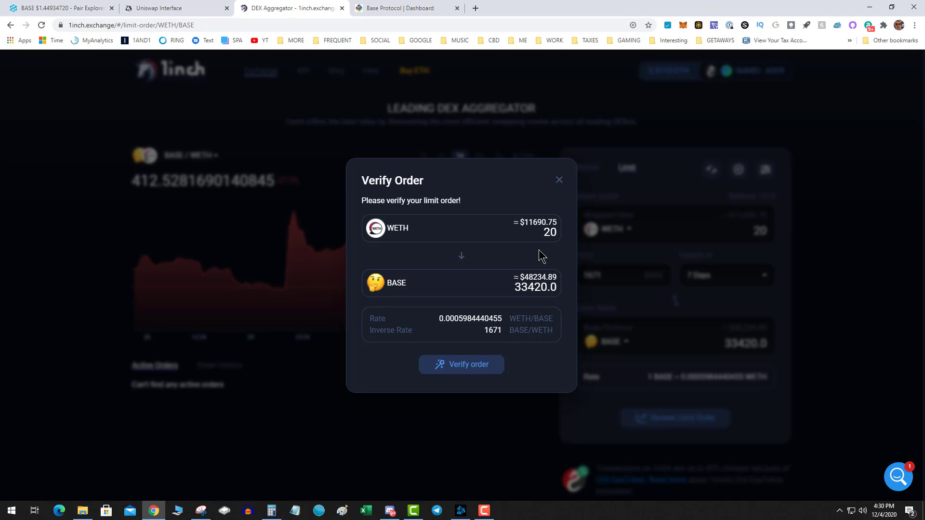
pyautogui.click(471, 366)
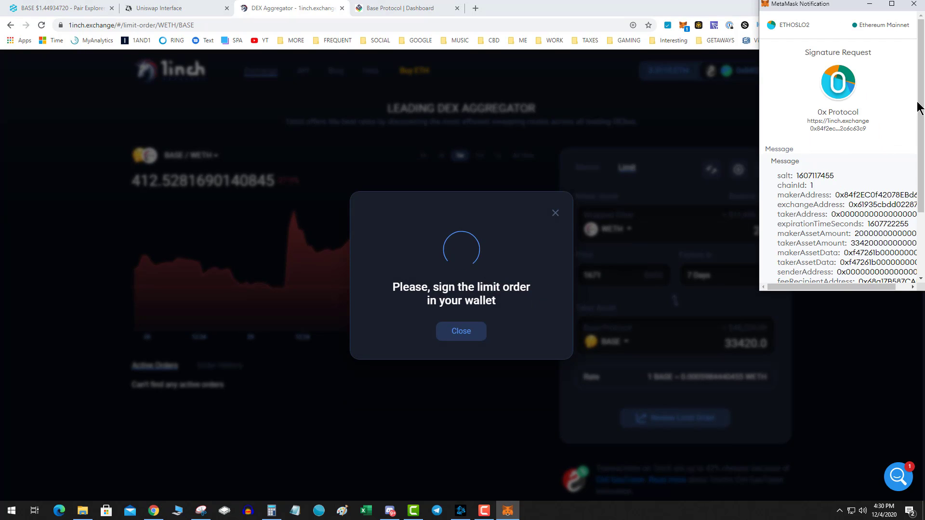
pyautogui.moveTo(919, 103); pyautogui.dragTo(919, 200)
pyautogui.click(887, 263)
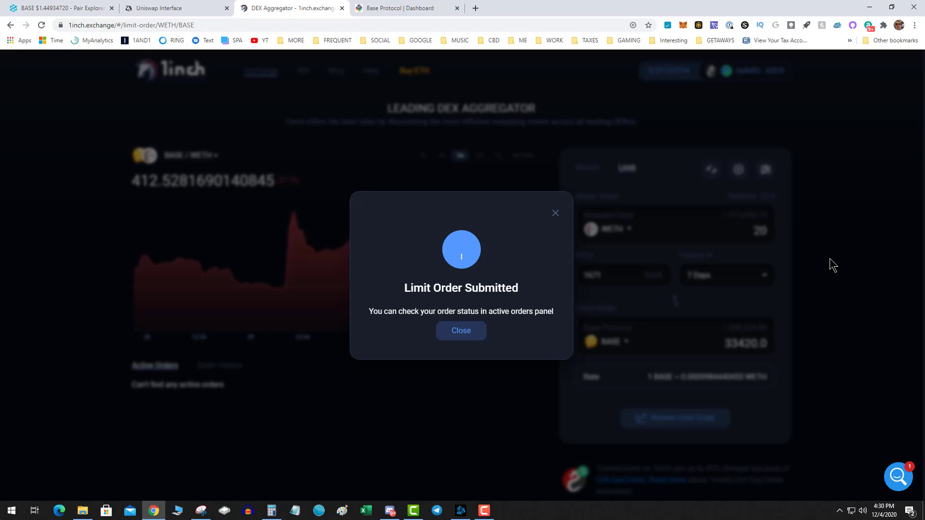
pyautogui.click(464, 337)
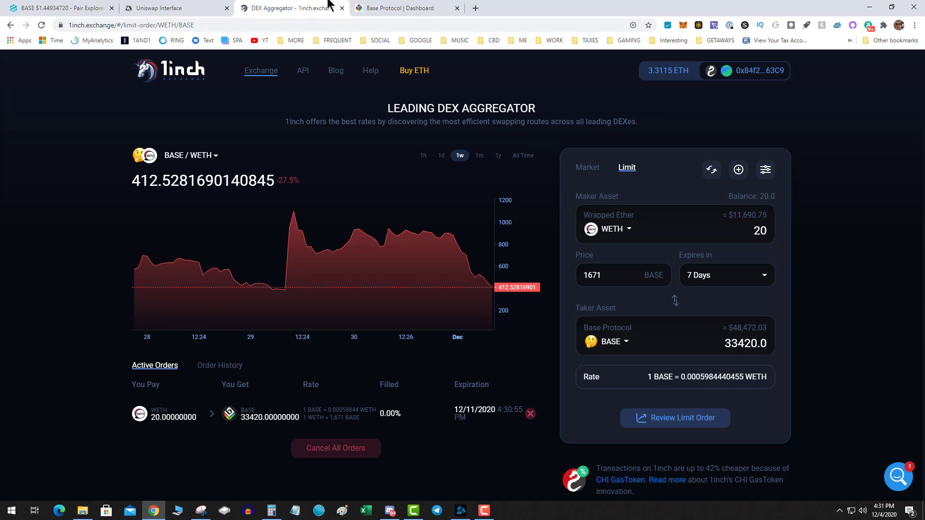
pyautogui.click(372, 7)
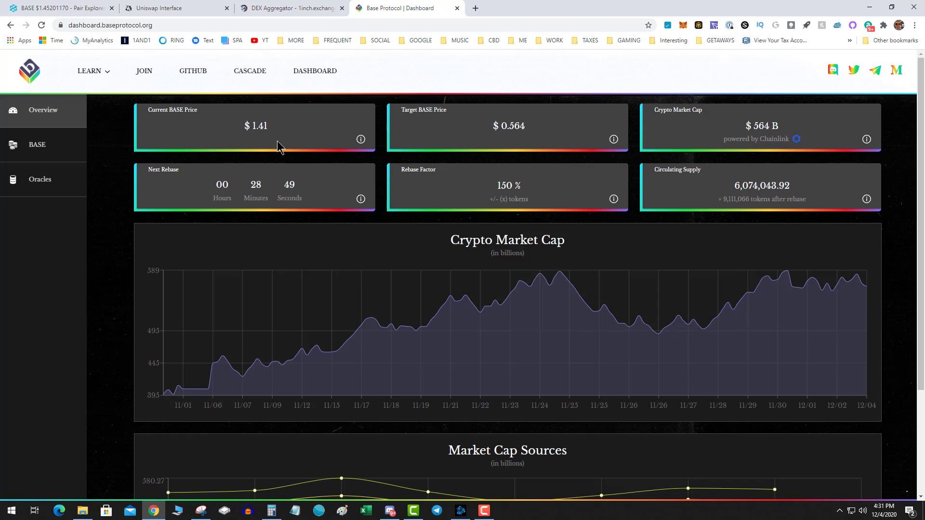
pyautogui.click(295, 7)
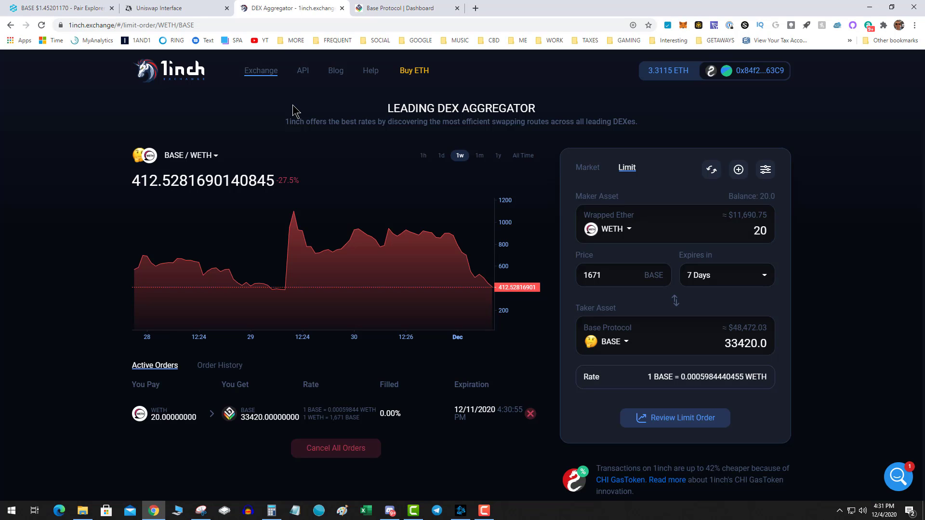